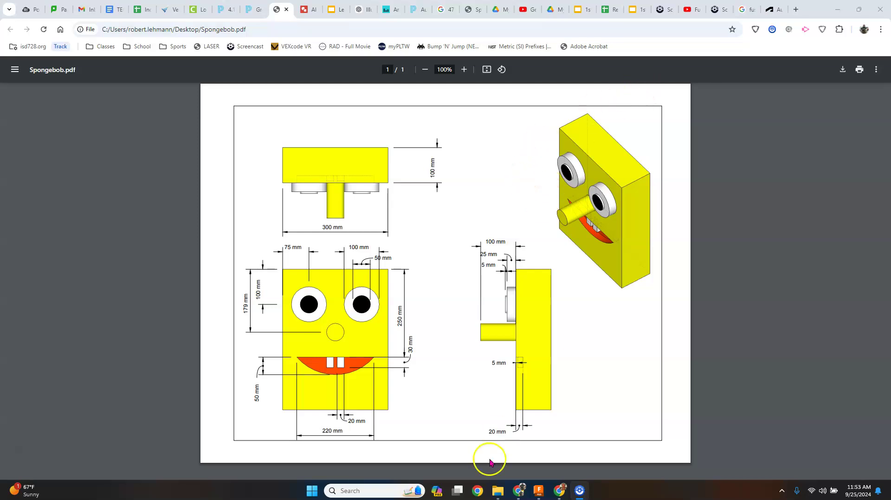
Bring the Fusion window forward, hide the Data Panel and view the block isometrically
left_click(539, 491)
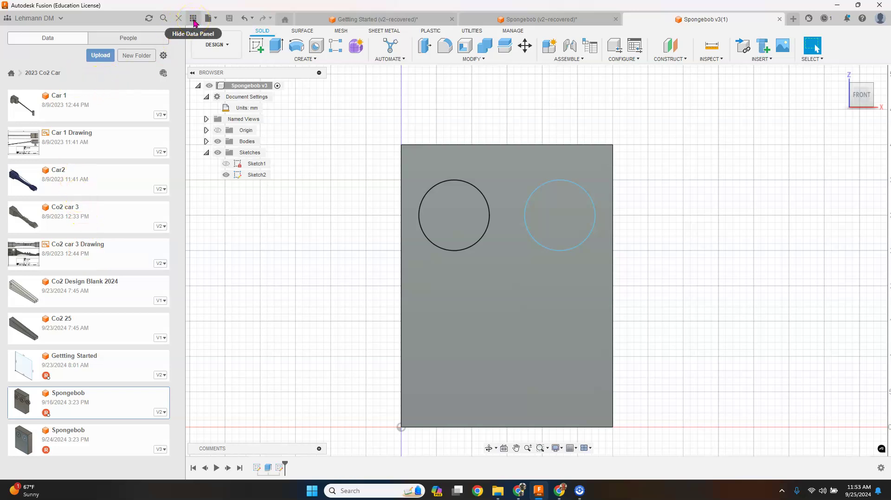
left_click(193, 21)
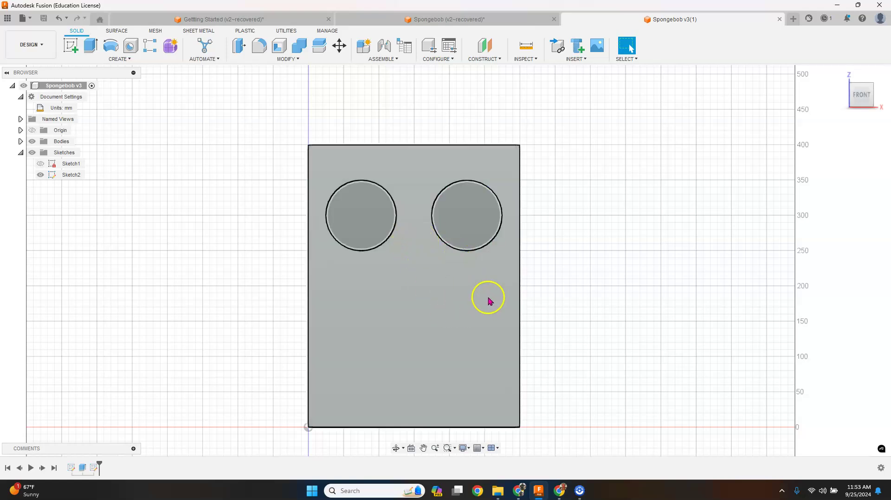
left_click(876, 86)
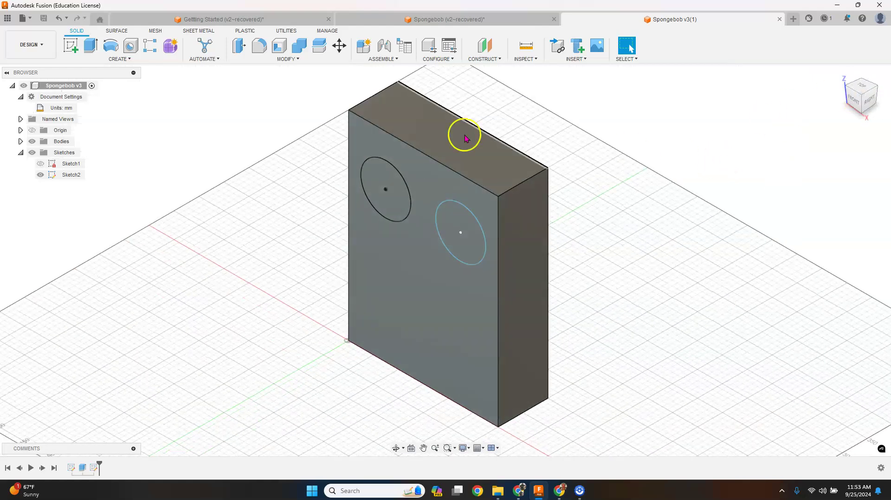
Toggle Sketch1's visibility in the browser and select the left eye circle
left_click(51, 165)
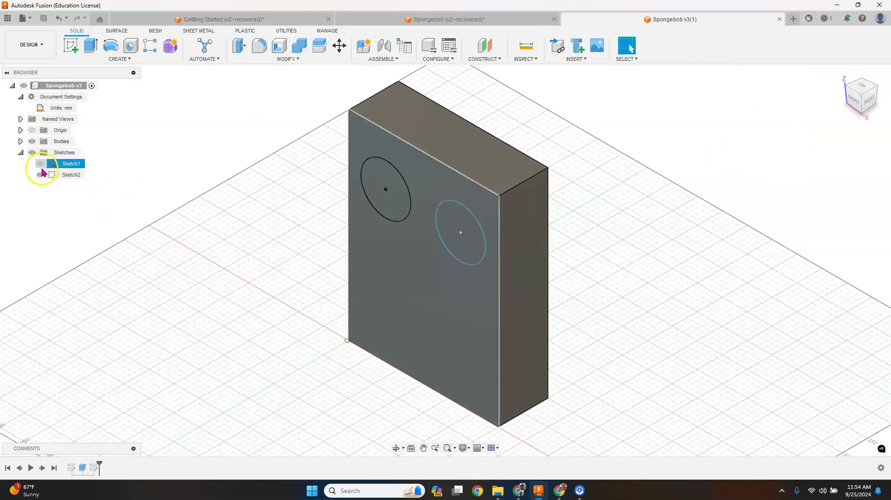
left_click(21, 152)
left_click(21, 152)
left_click(41, 166)
left_click(41, 165)
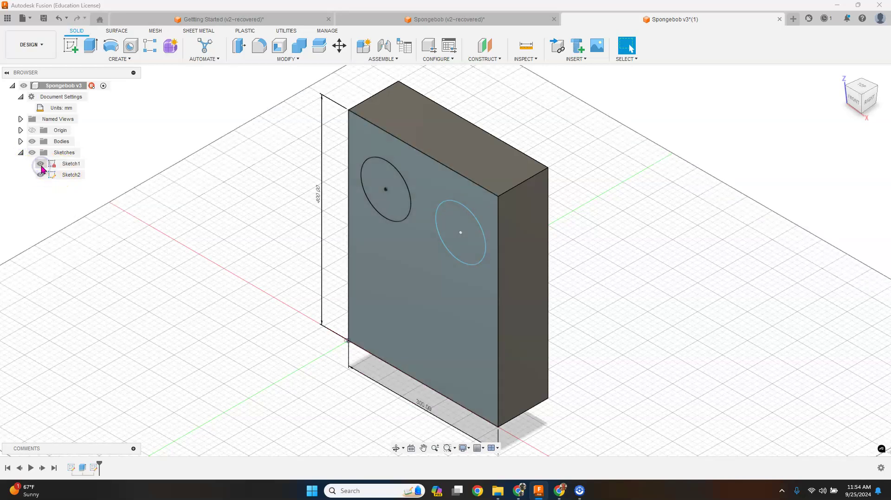
left_click(40, 164)
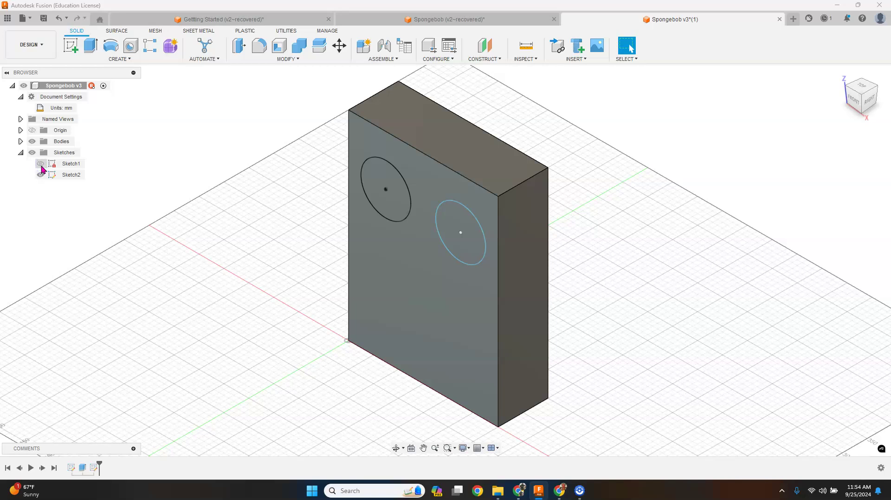
left_click(41, 165)
left_click(410, 213)
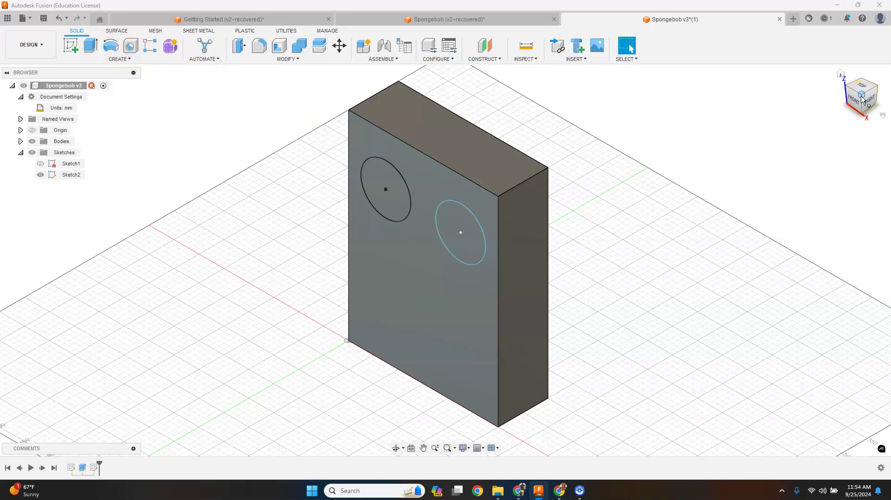
Extrude the left eye circle 25 mm outward, joined to the block's front face
left_click(91, 45)
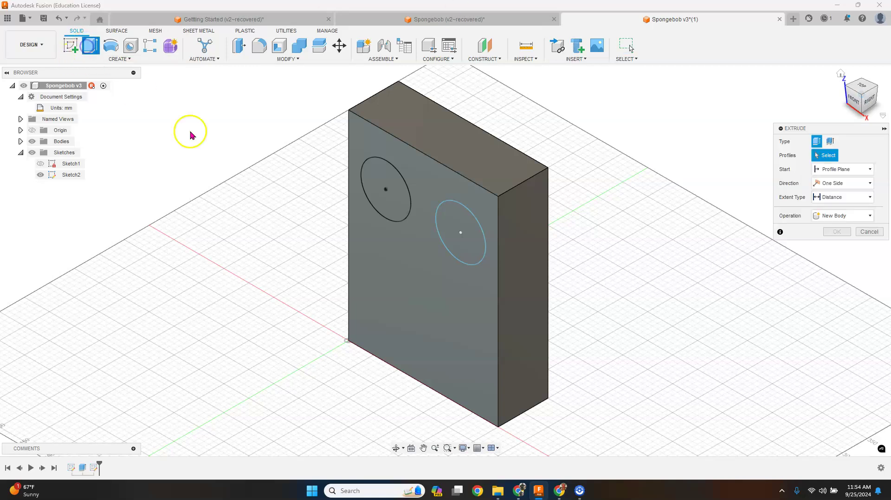
left_click(388, 192)
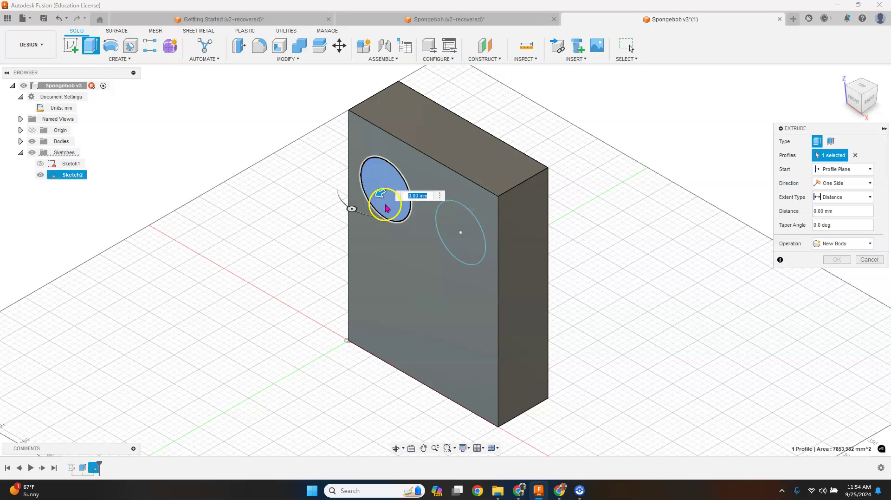
left_click_drag(382, 192, 369, 198)
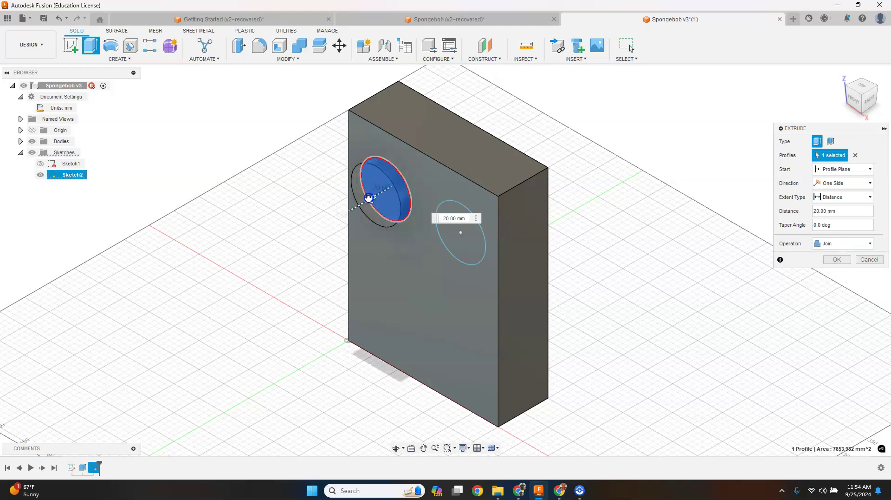
left_click(458, 218)
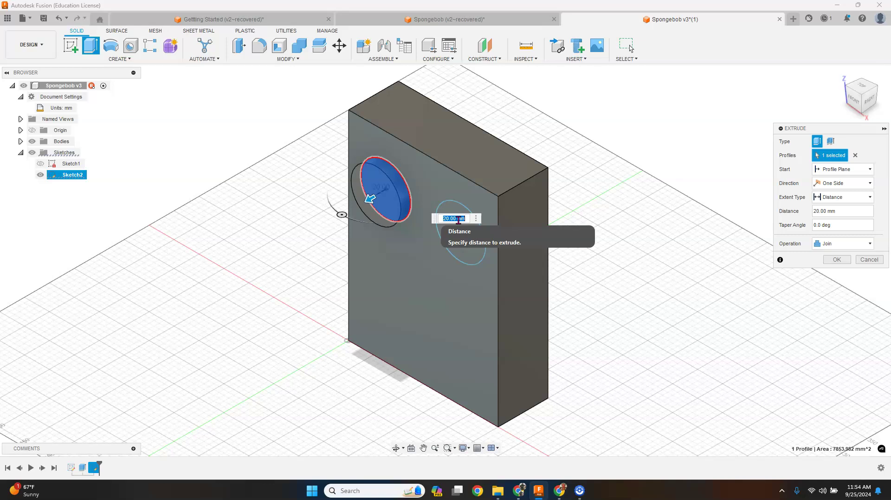
type("25")
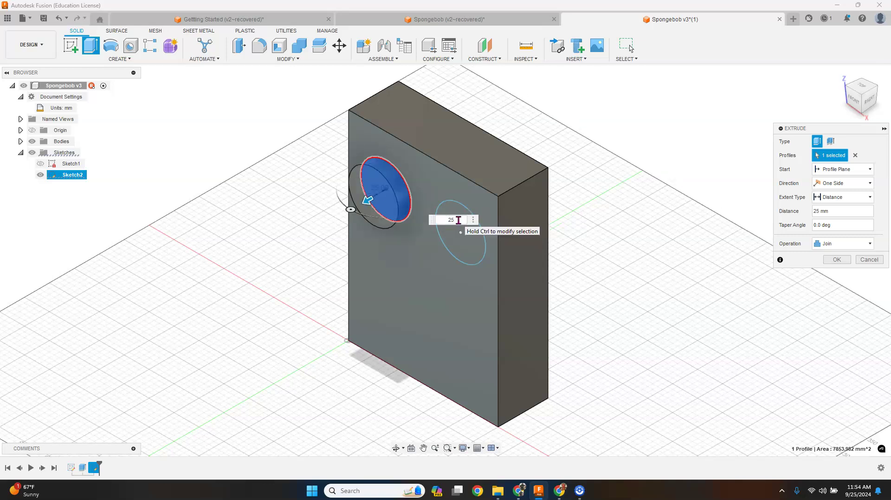
key("Return")
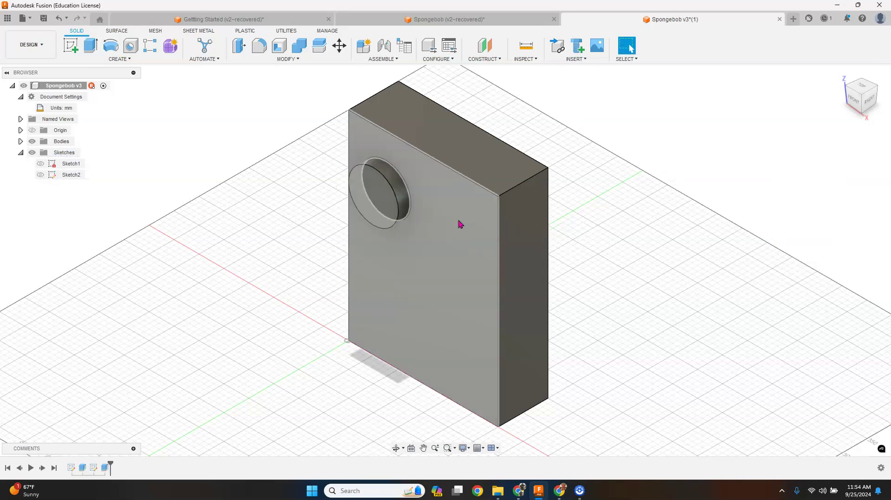
left_click(466, 230)
Make Sketch2 visible to show the right eye circle
left_click(41, 175)
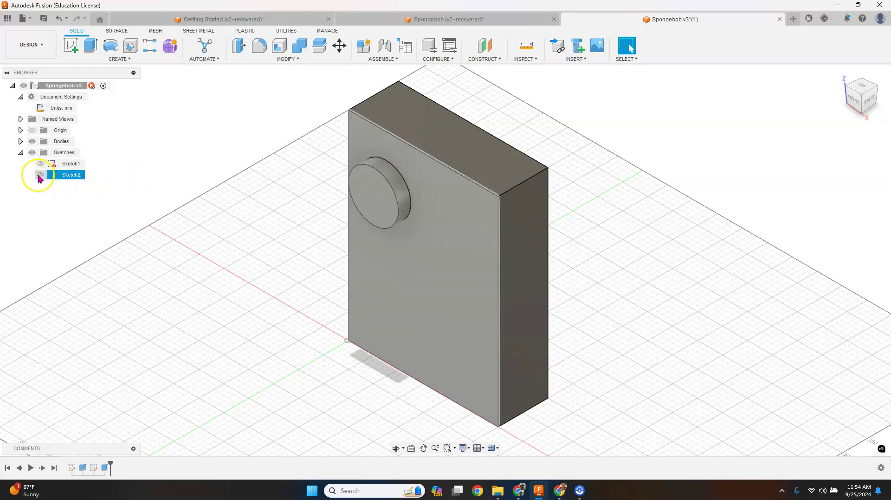
left_click(27, 167)
left_click(21, 153)
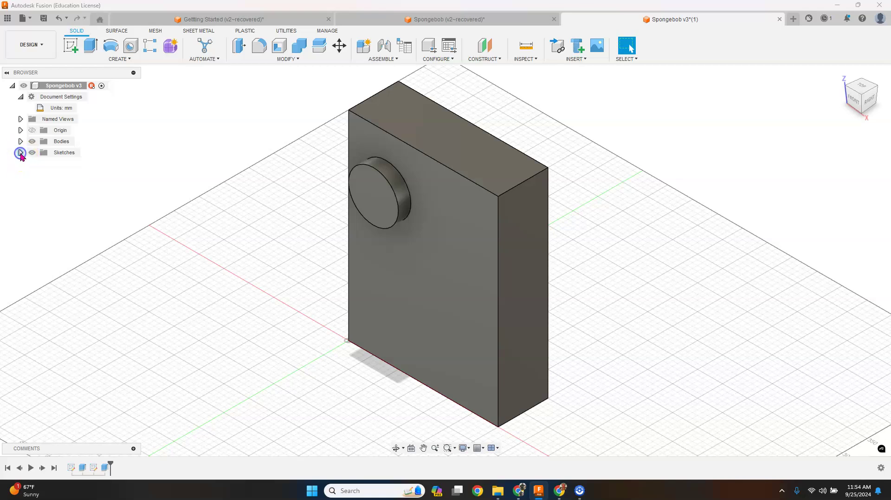
left_click(21, 154)
left_click(40, 175)
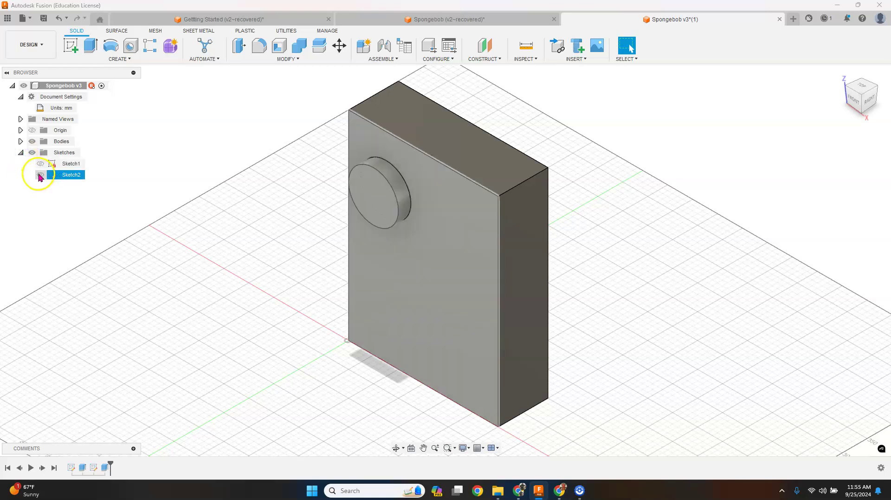
left_click(40, 176)
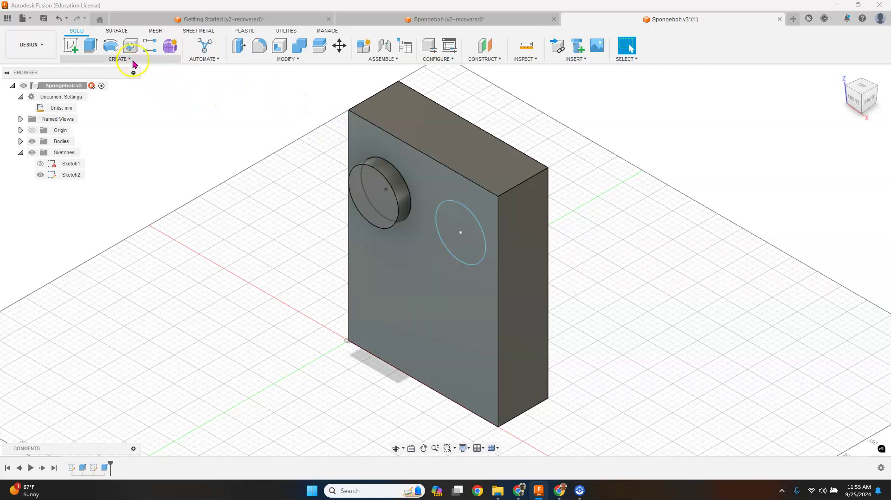
Extrude the right eye circle with a 20 mm distance
left_click(90, 45)
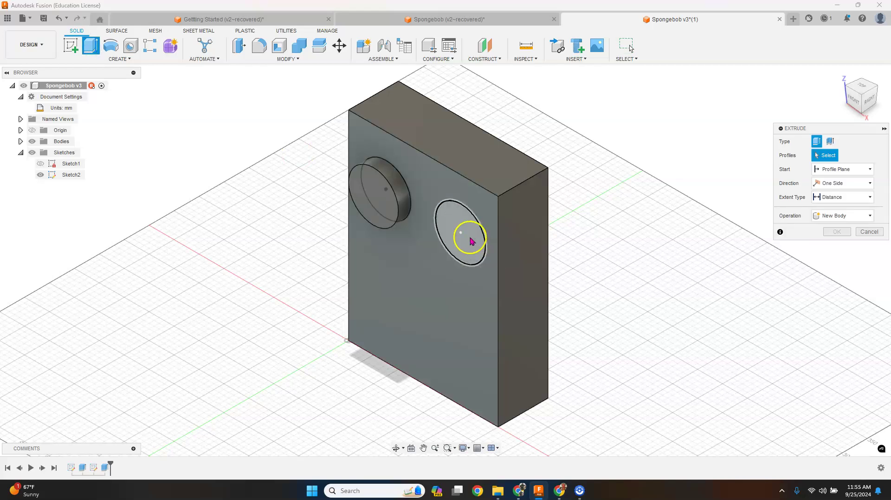
left_click(458, 238)
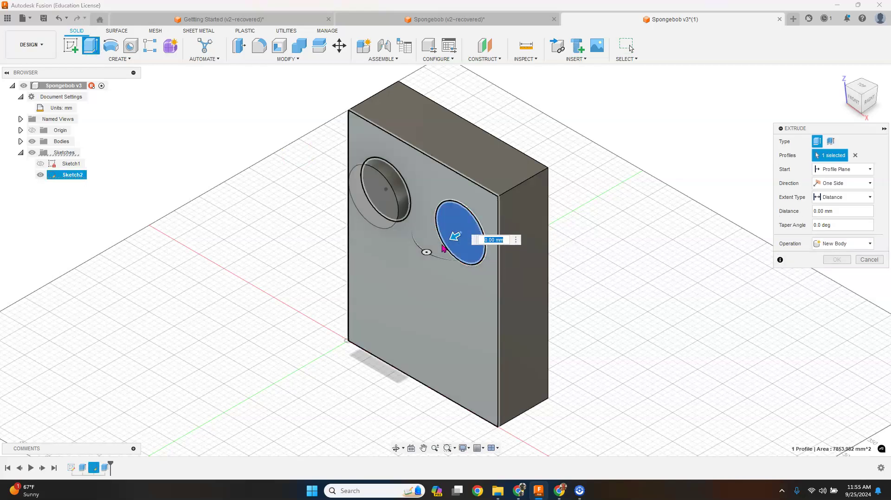
left_click(454, 242)
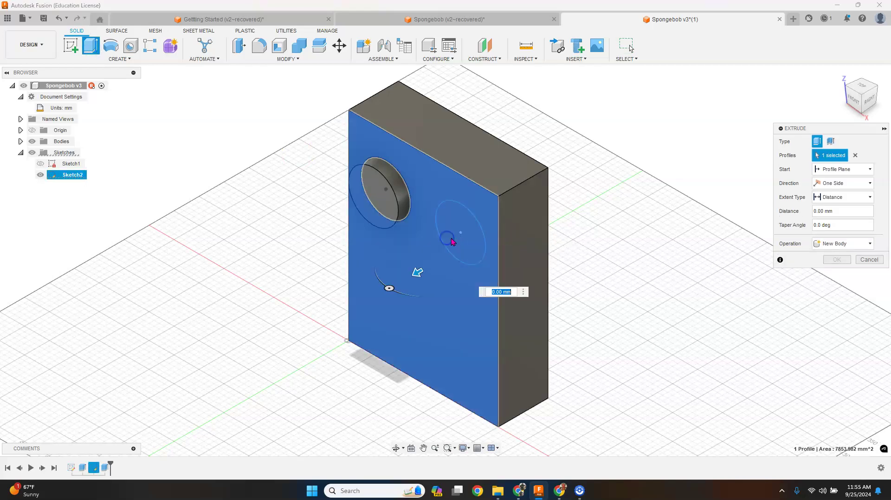
left_click(453, 240)
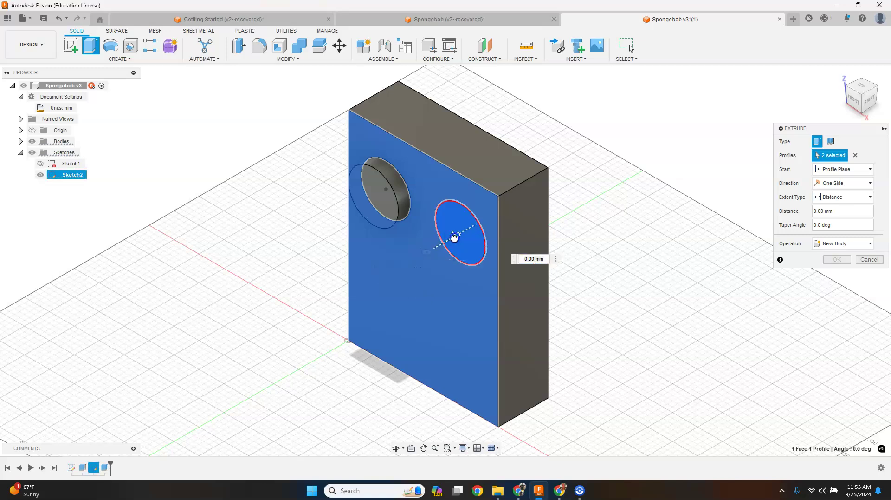
type("20")
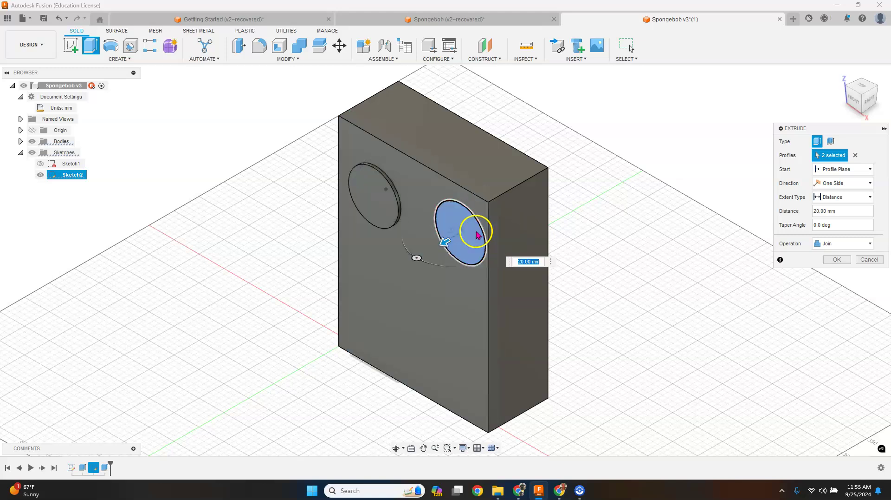
key("Return")
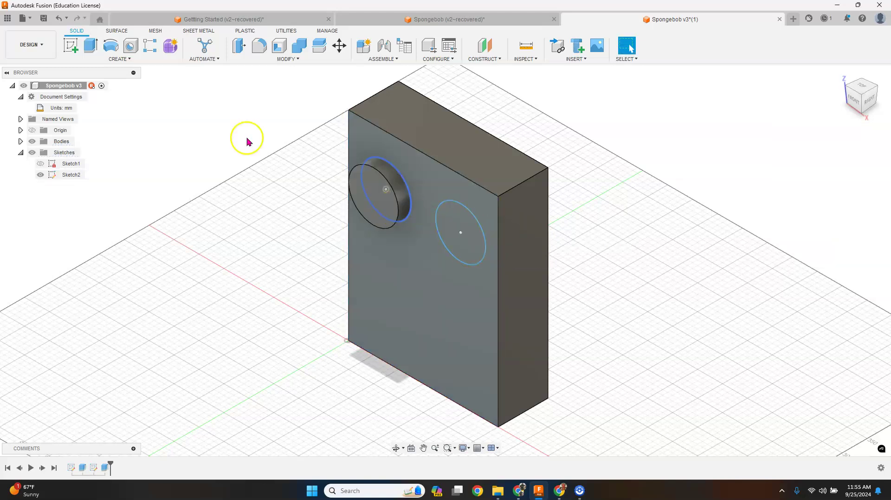
Extrude the right eye circle again, pulling it out to 30 mm
left_click(91, 45)
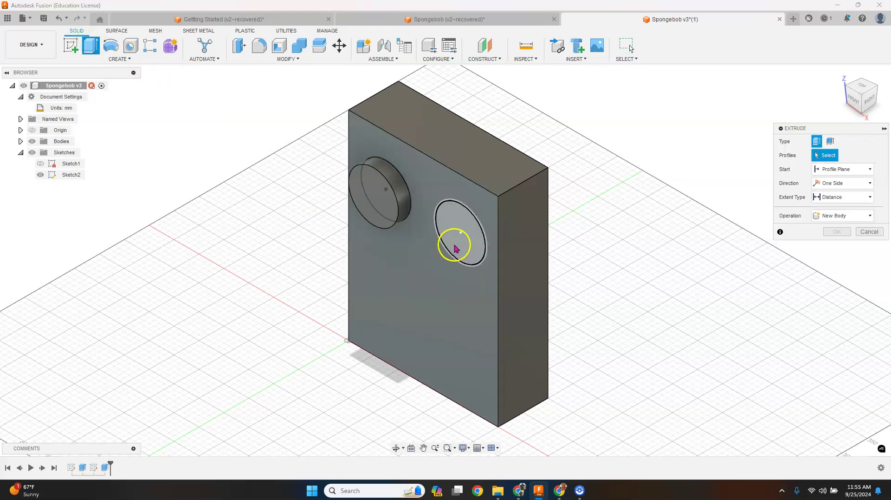
left_click(457, 240)
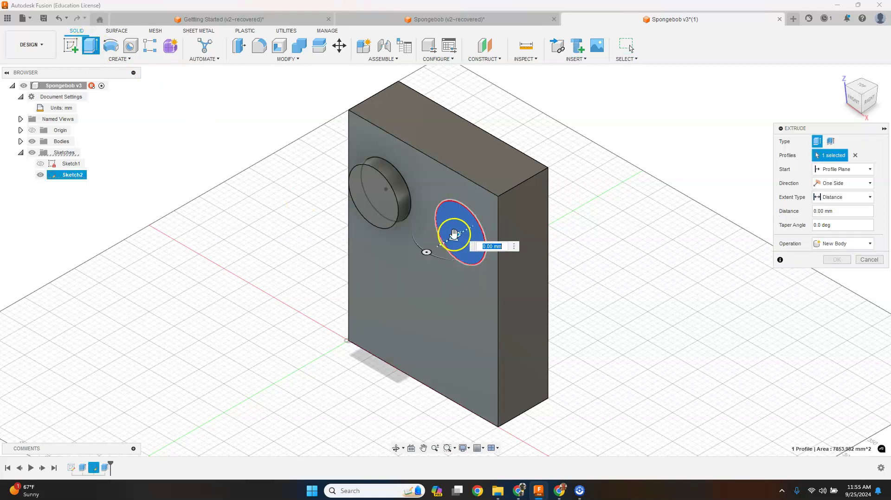
left_click_drag(455, 234, 441, 244)
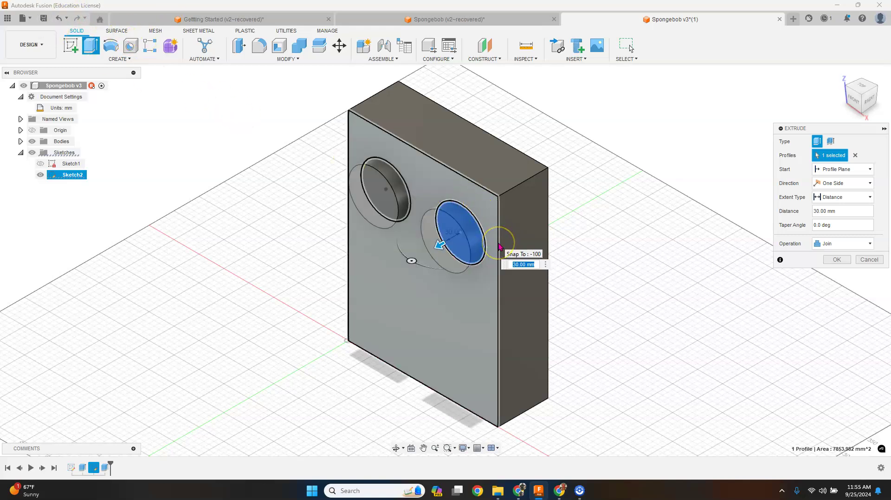
key("Escape")
key("Return")
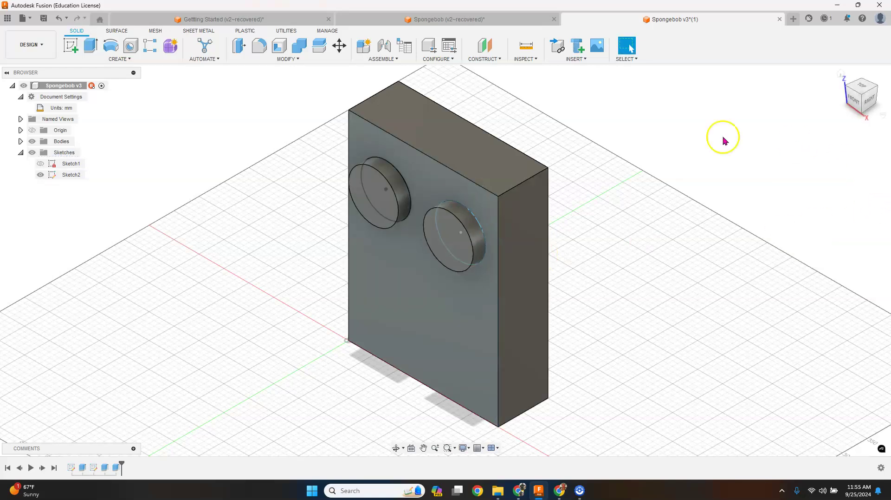
Hide Sketch2 and view the block from the front showing both raised eye discs
left_click(44, 175)
left_click(41, 175)
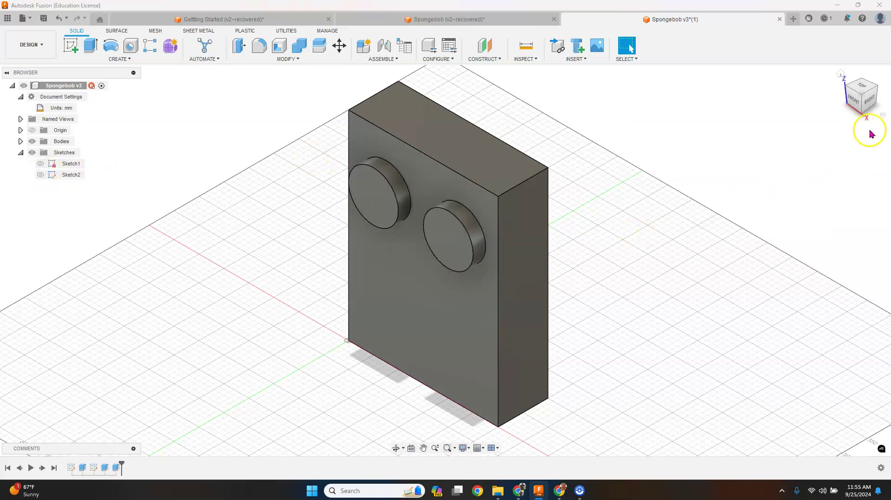
left_click(856, 101)
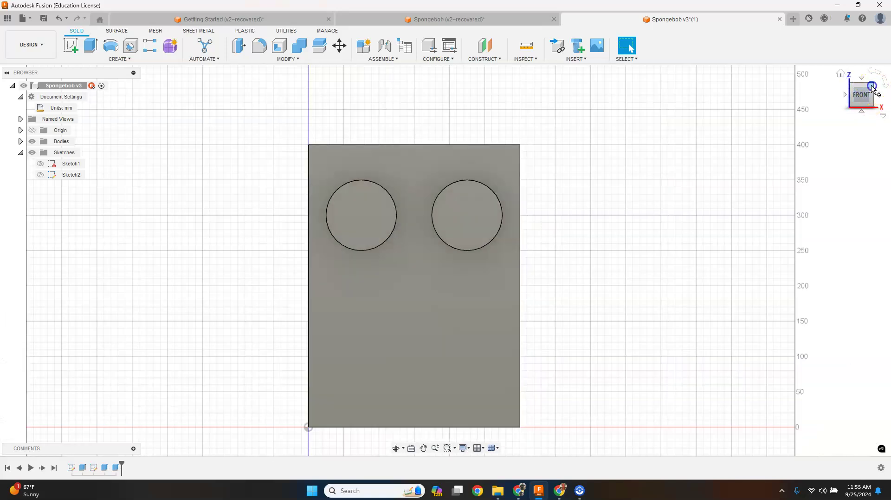
left_click(872, 88)
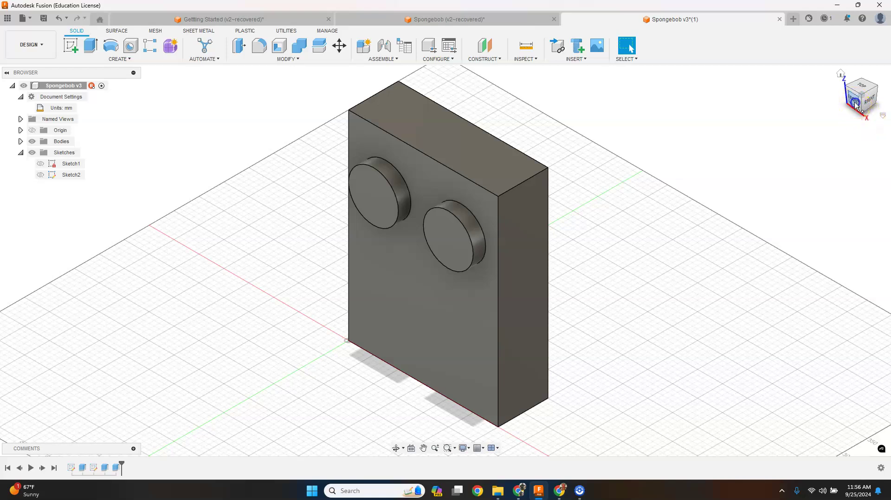
left_click(856, 103)
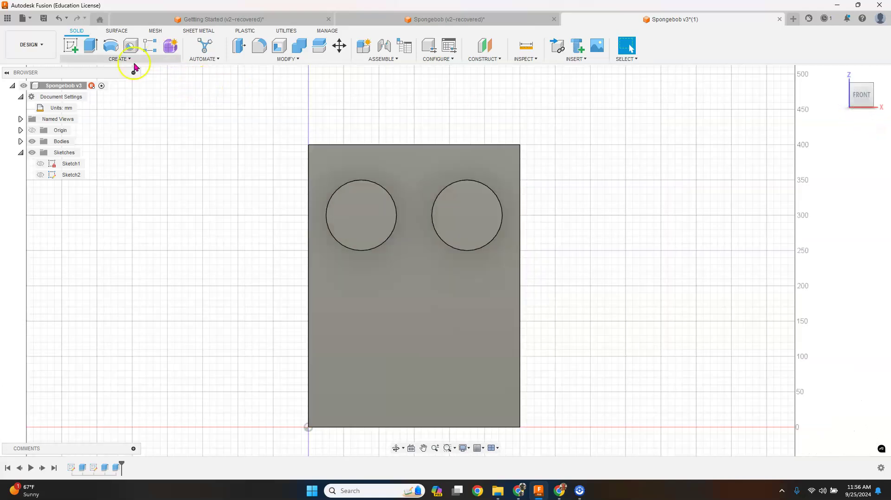
Start a new sketch on the left eye's front face
left_click(73, 45)
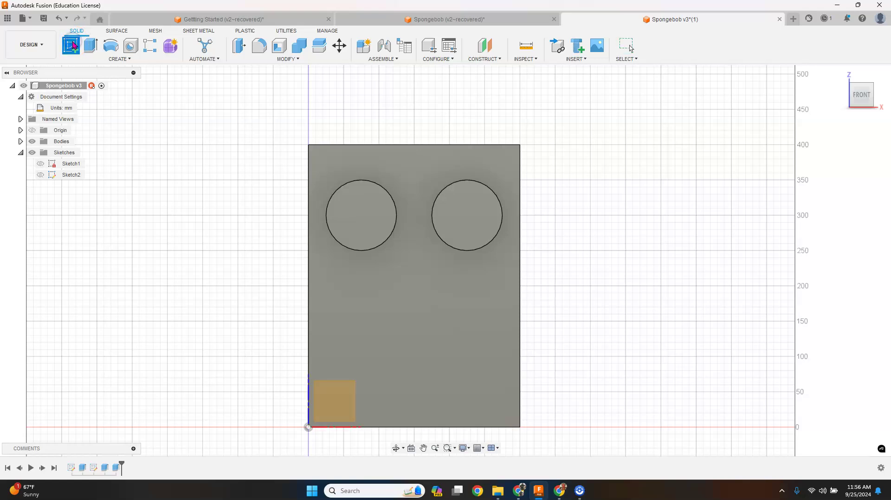
left_click(365, 215)
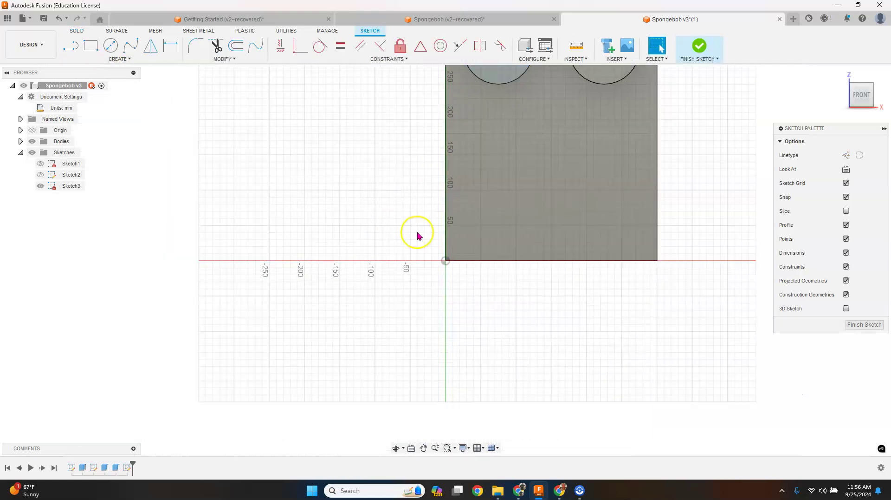
scroll(420, 236, "down", 4)
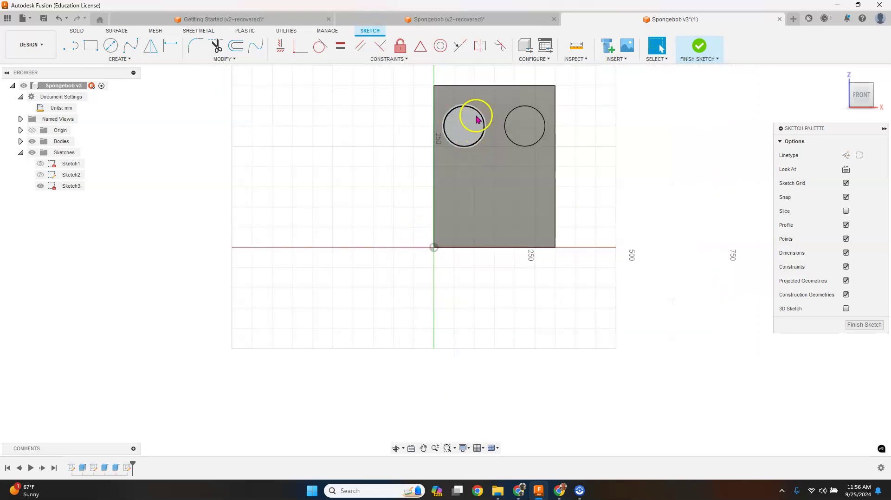
scroll(478, 112, "up", 8)
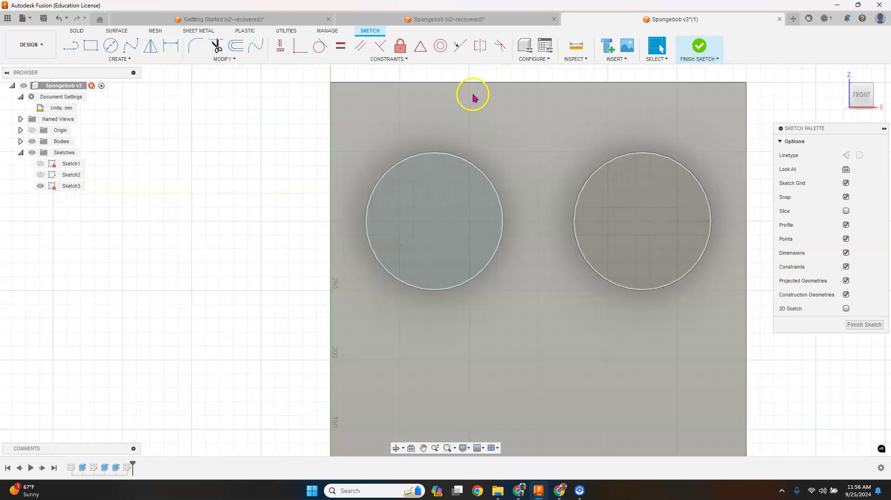
scroll(472, 101, "down", 4)
scroll(472, 102, "up", 3)
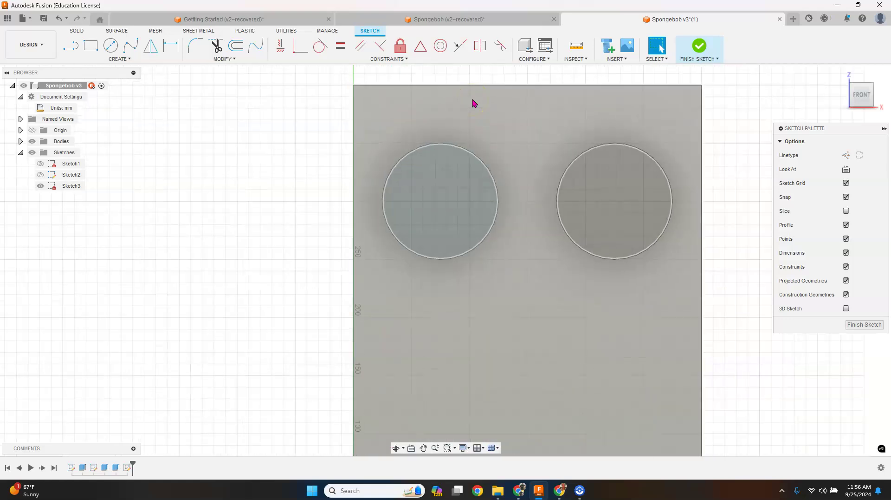
Draw a 50 mm centre-diameter circle at the left eye's centre and finish the sketch
left_click(117, 51)
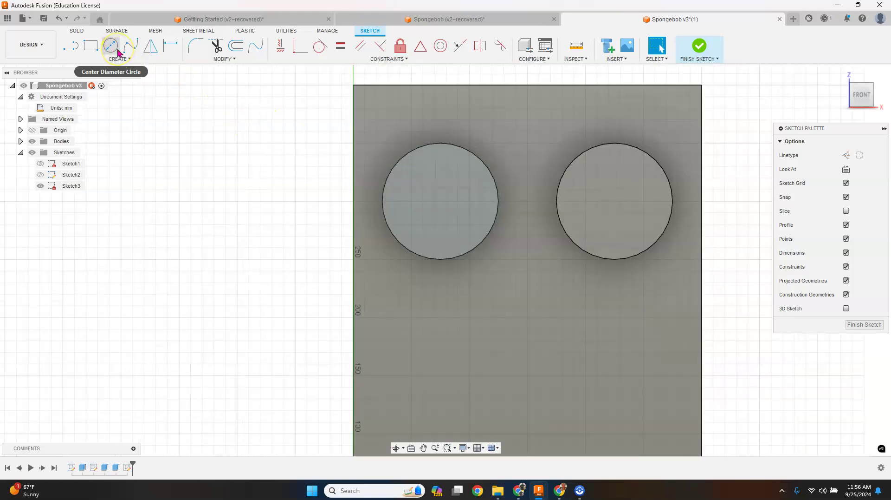
left_click(117, 51)
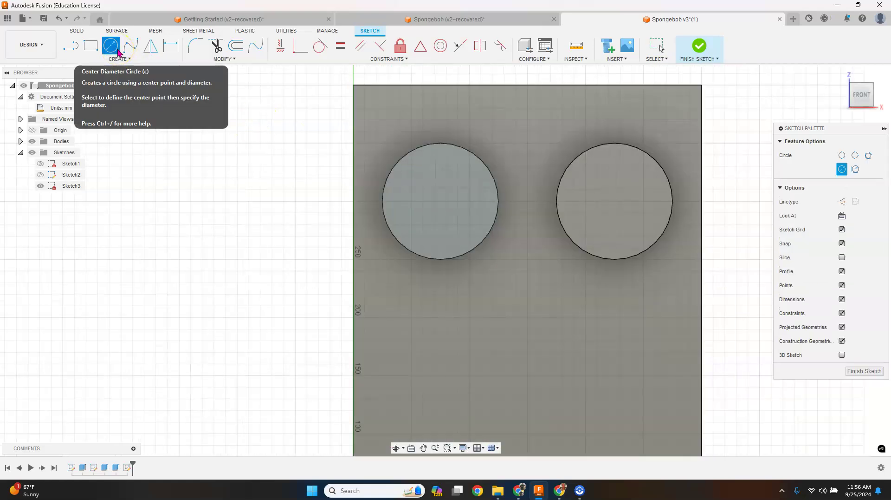
left_click(440, 201)
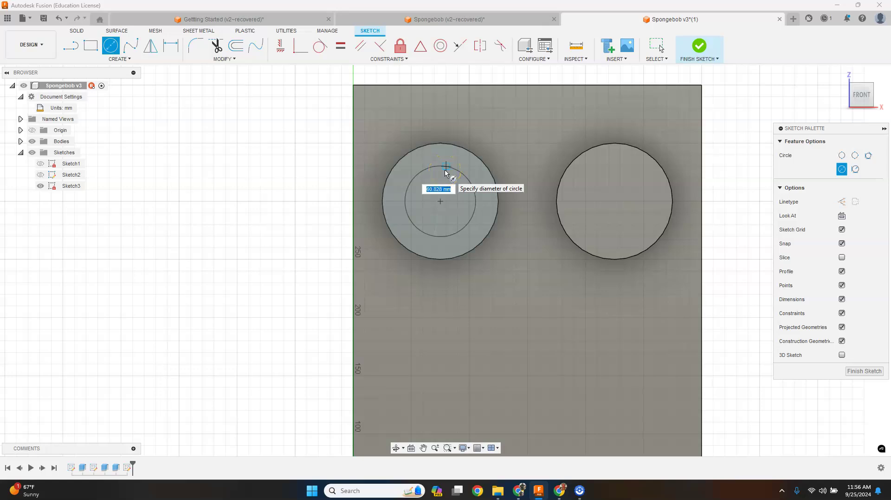
type("50")
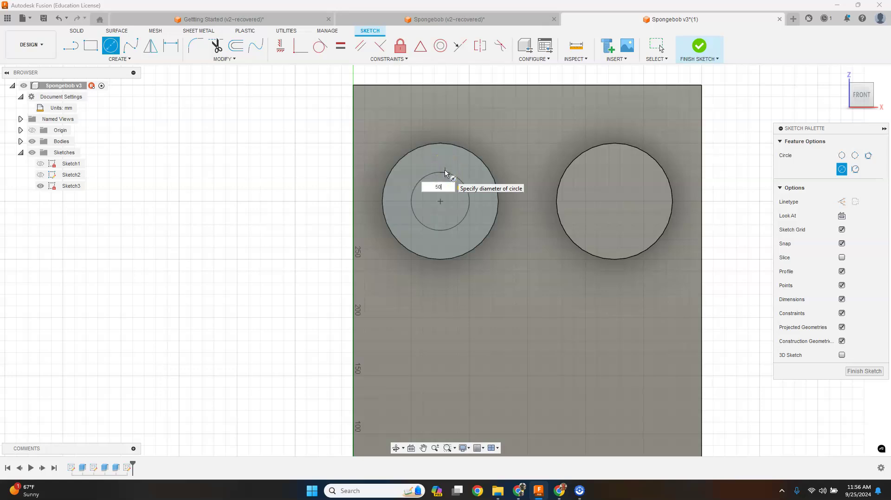
key("Return")
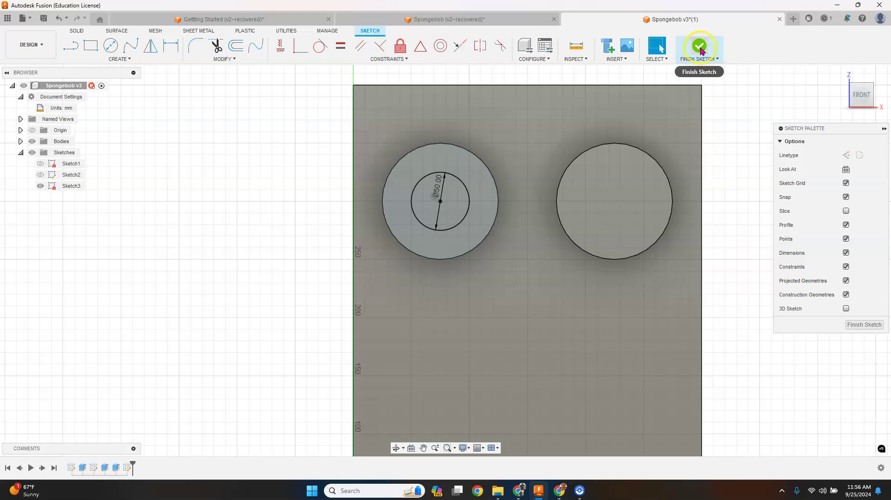
left_click(700, 48)
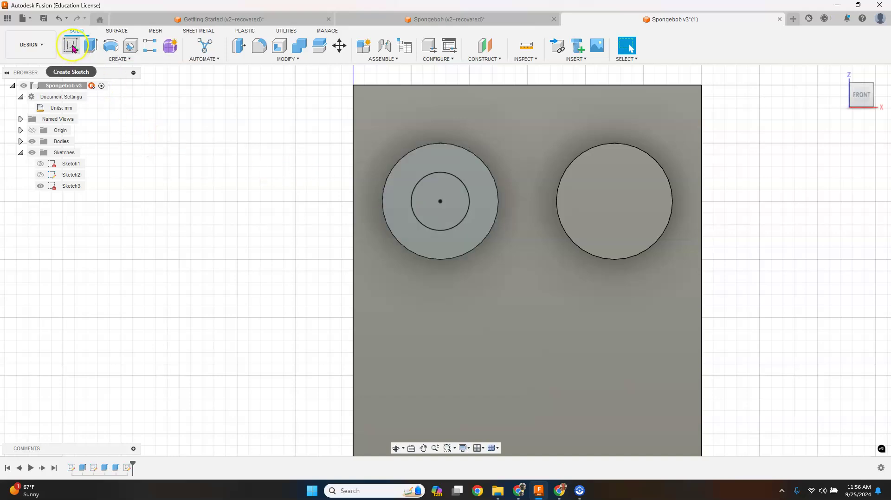
Start a new sketch on the right eye's front face
left_click(73, 47)
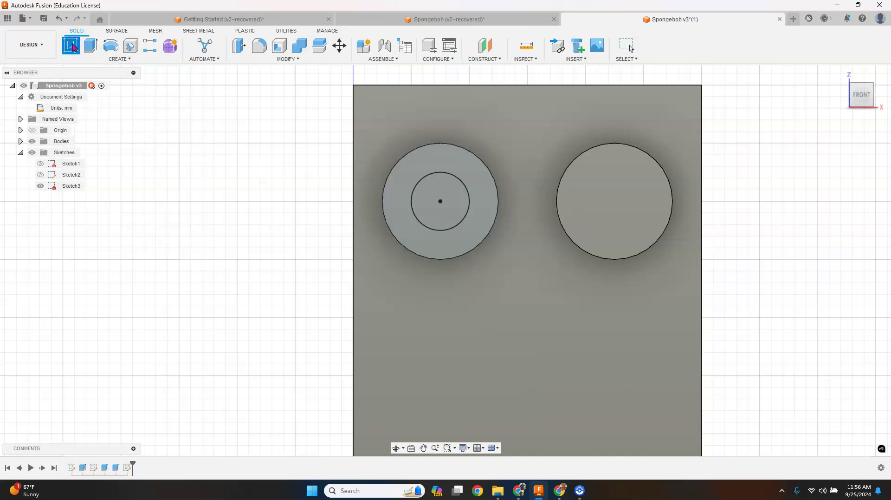
left_click(612, 199)
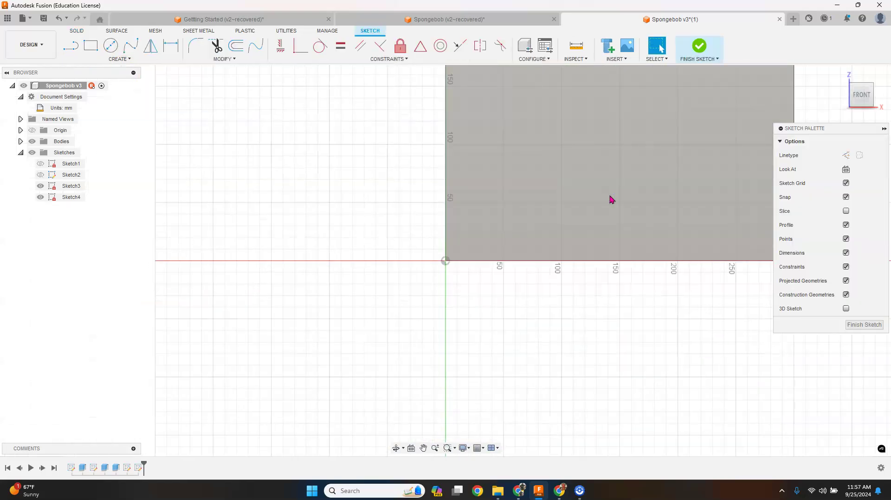
scroll(609, 192, "up", 2)
mouse_move(609, 194)
middle_mouse_down()
mouse_move(464, 338)
mouse_move(345, 499)
middle_mouse_up()
scroll(477, 109, "up", 3)
scroll(477, 111, "down", 3)
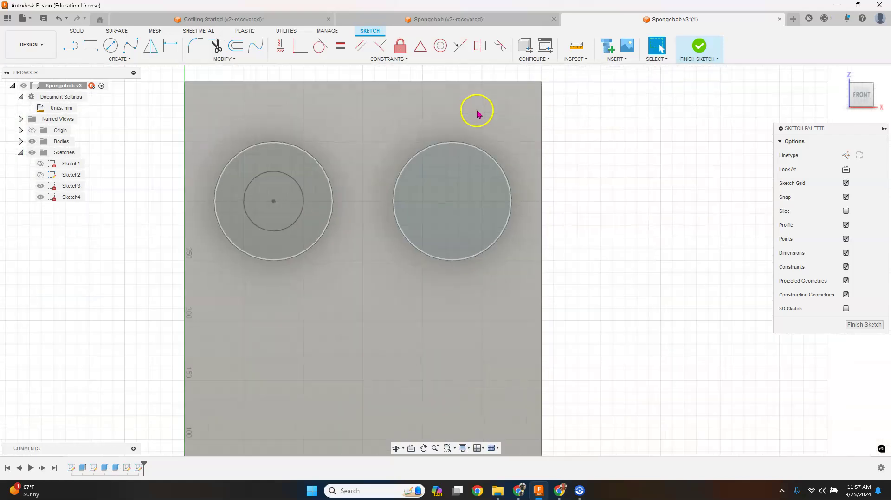
scroll(478, 112, "down", 3)
scroll(477, 103, "up", 3)
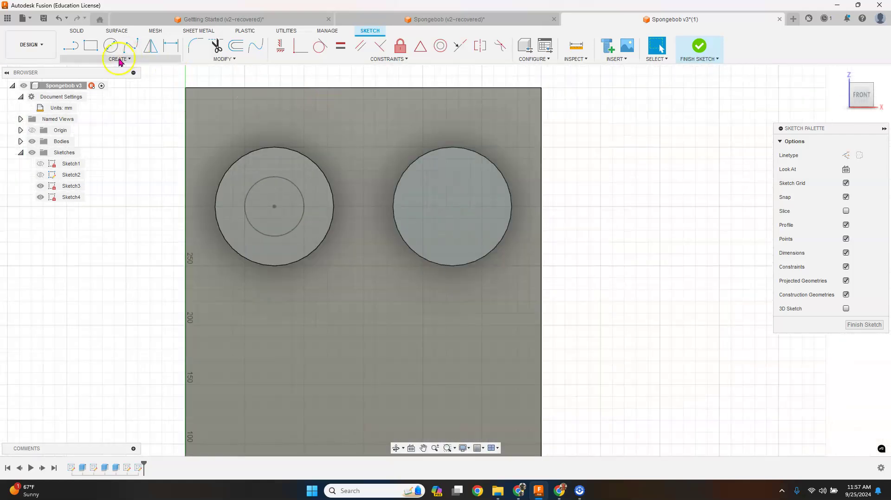
Draw a 50 mm centre-diameter circle at the right eye's centre and finish the sketch
left_click(112, 46)
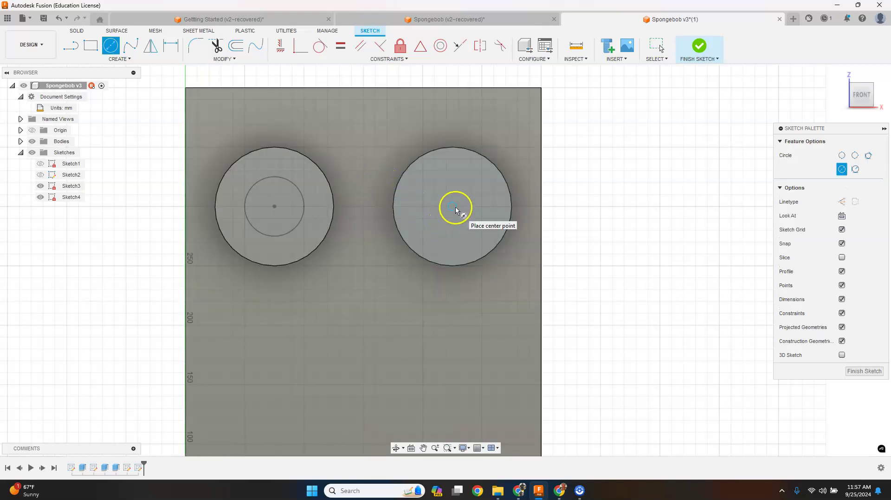
left_click(453, 206)
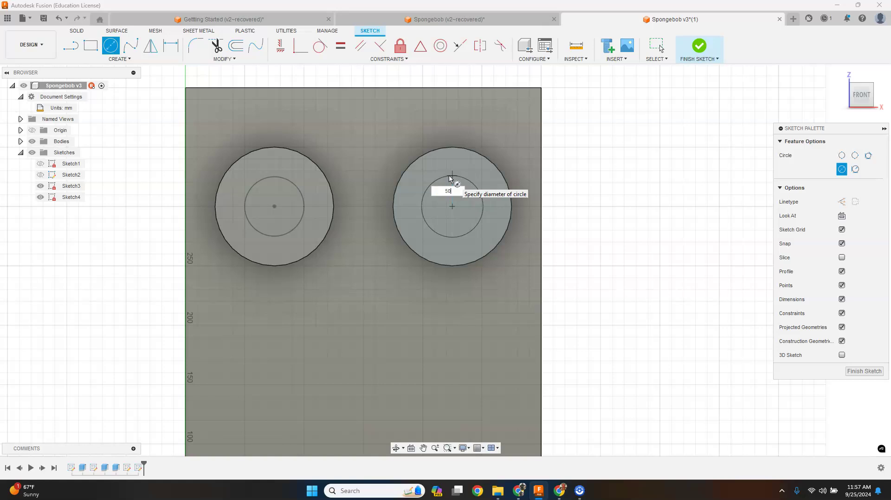
key("Return")
key("Escape")
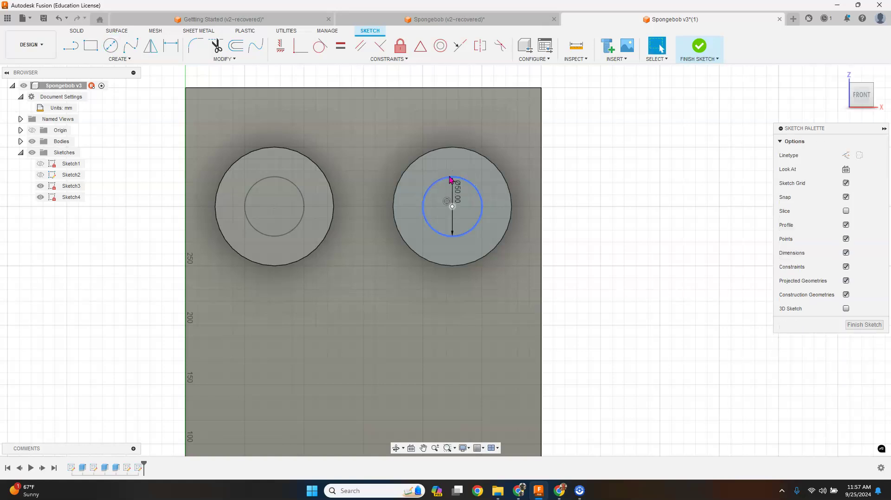
left_click(582, 153)
left_click_drag(432, 223, 454, 209)
left_click(700, 48)
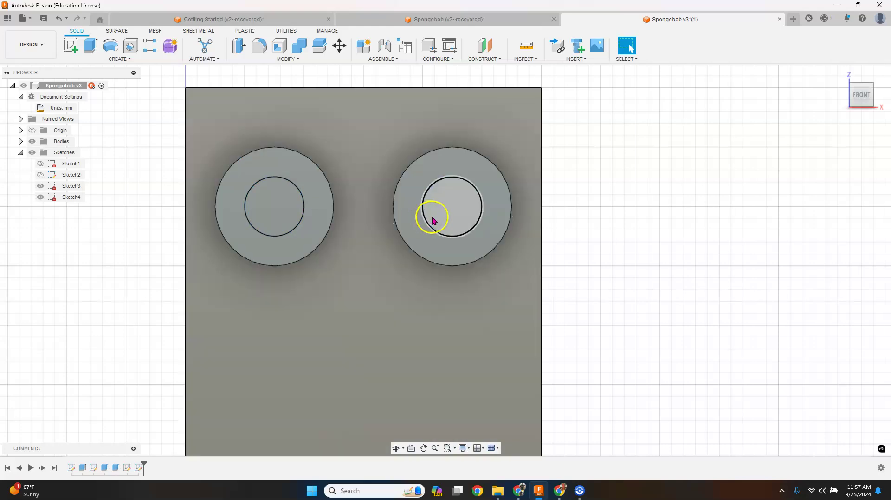
In isometric view, extrude the left eye's pupil circle 5 mm outward
left_click(872, 85)
scroll(695, 185, "up", 5)
scroll(698, 189, "down", 5)
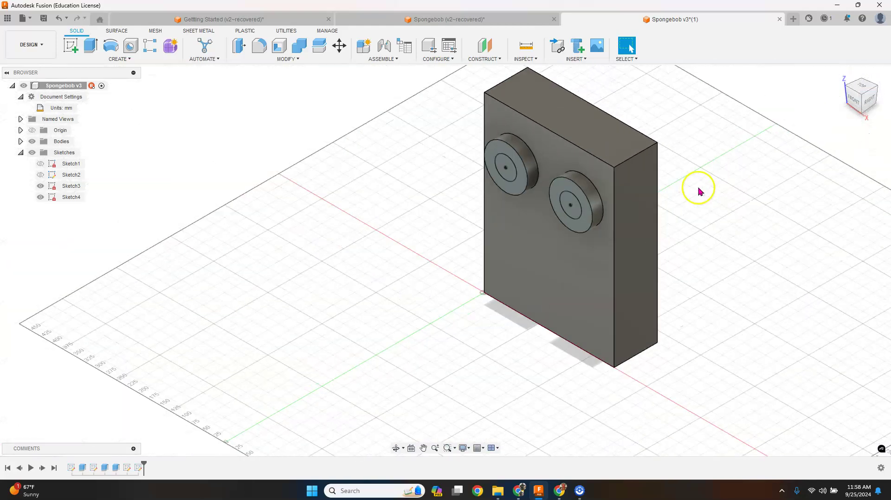
scroll(652, 115, "up", 1)
scroll(650, 109, "up", 1)
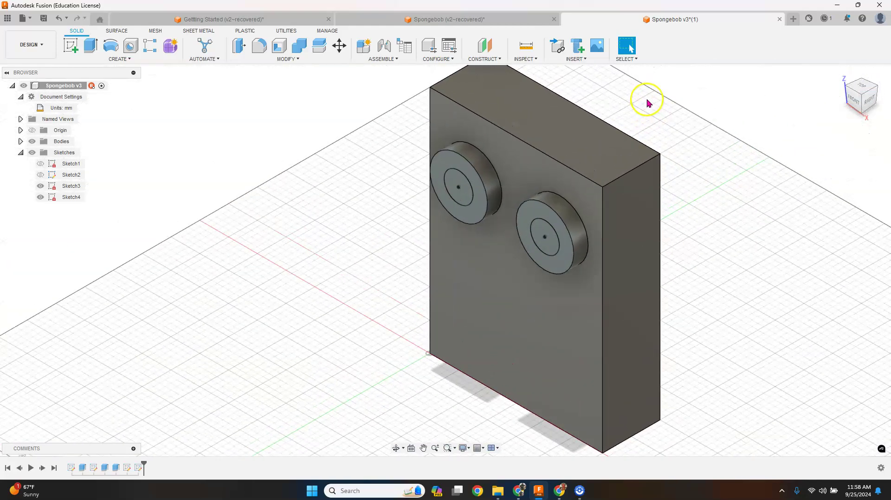
left_click(91, 48)
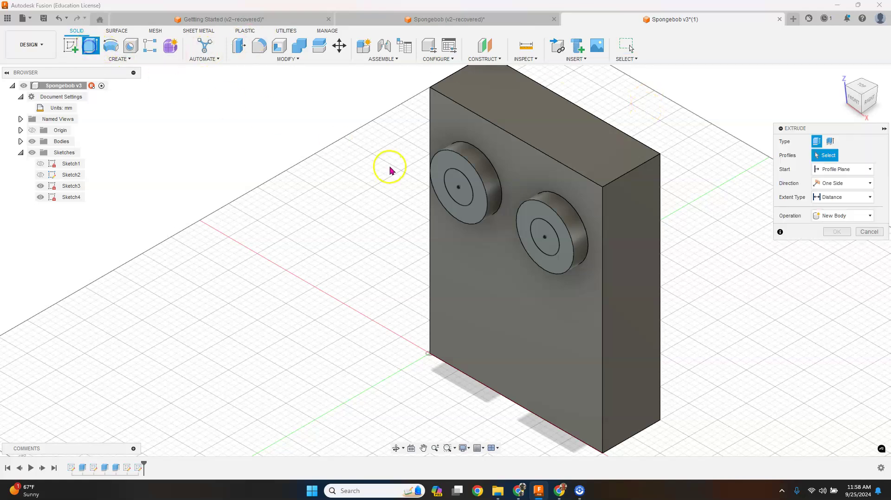
left_click(459, 194)
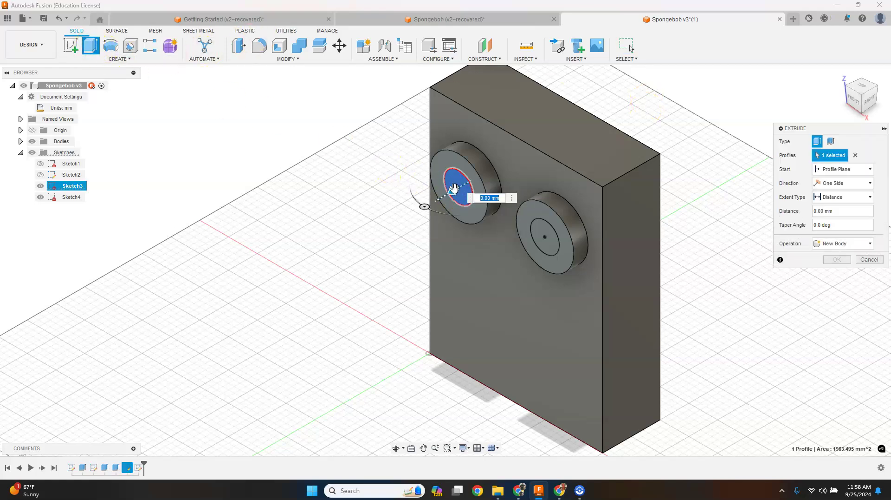
left_click_drag(455, 190, 442, 196)
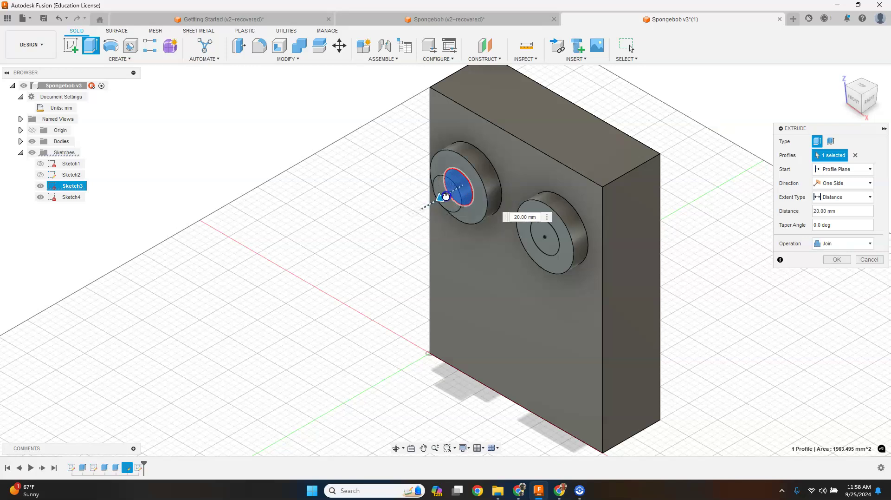
left_click(520, 217)
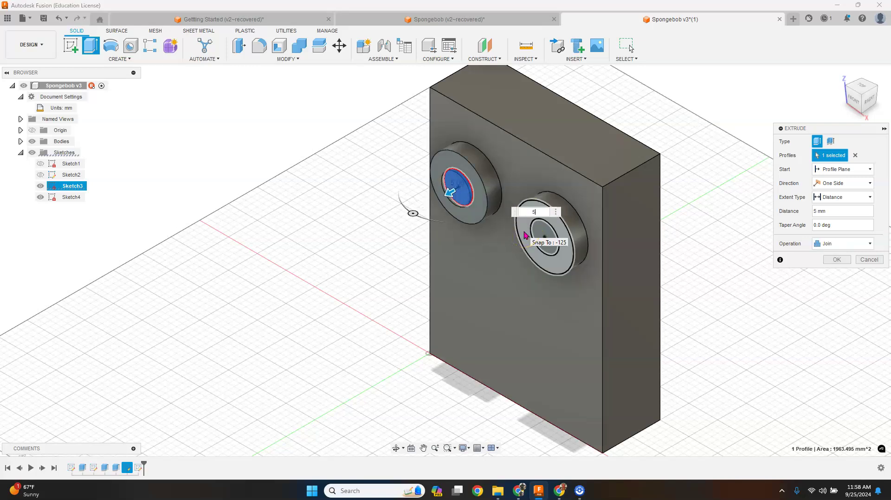
key("Return")
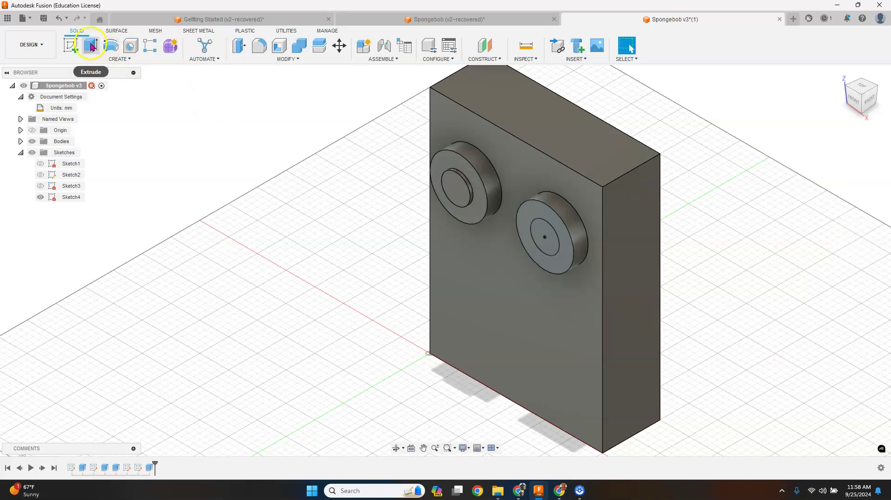
Extrude the right eye's pupil circle outward to match the left pupil
left_click(91, 46)
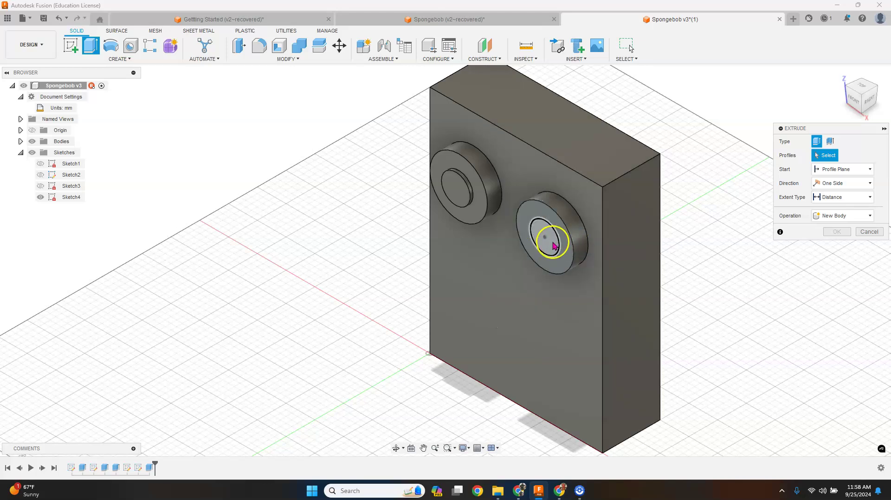
left_click(553, 245)
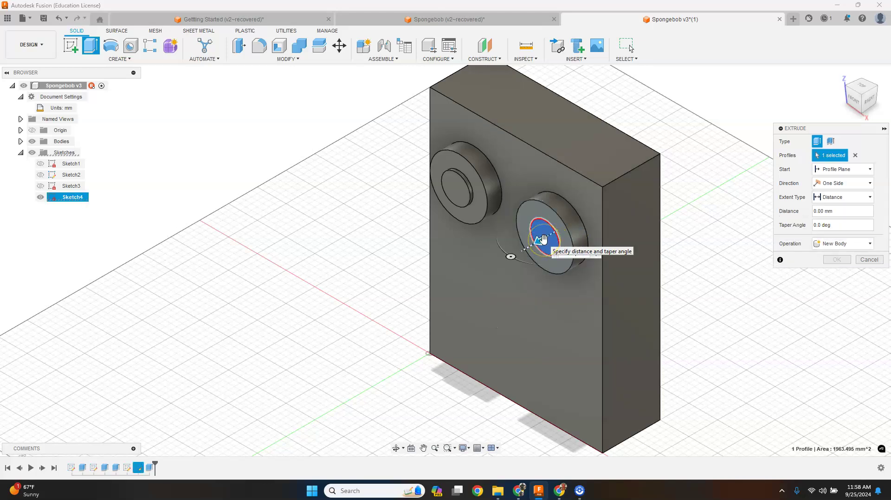
left_click_drag(543, 239, 546, 243)
key("Return")
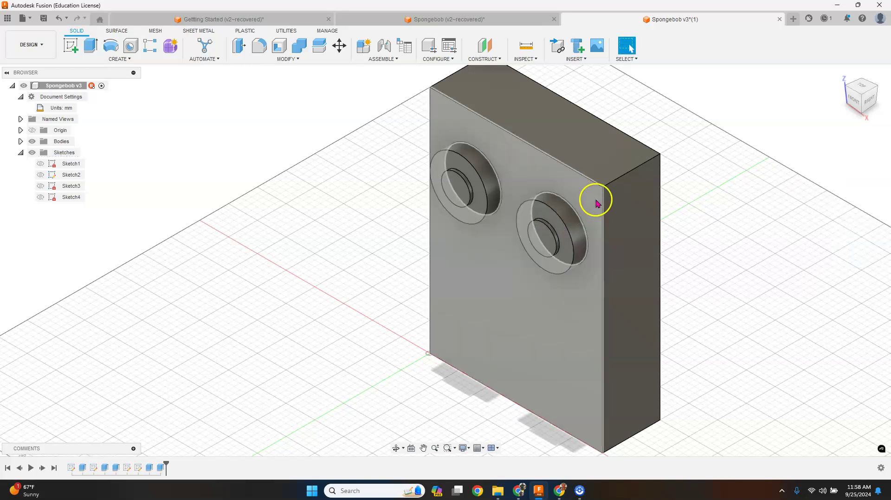
Save the design as Spongebob v4 with the 'User Saved' description
left_click(684, 203)
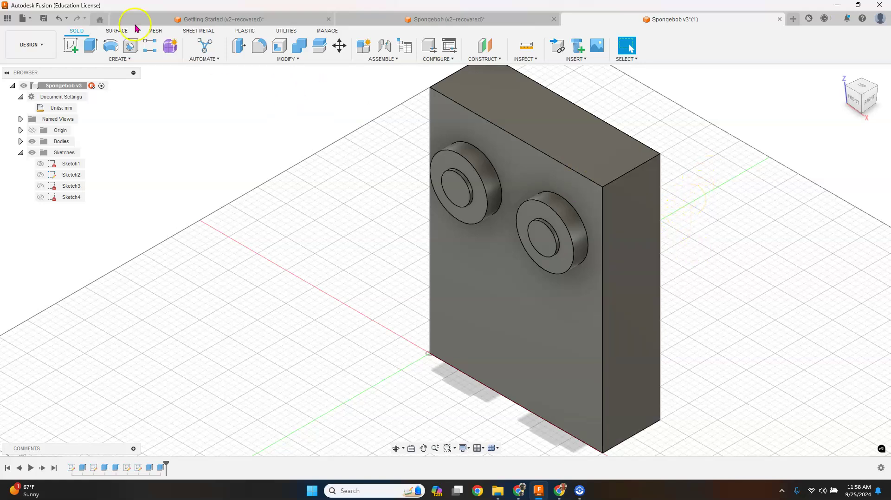
left_click(44, 19)
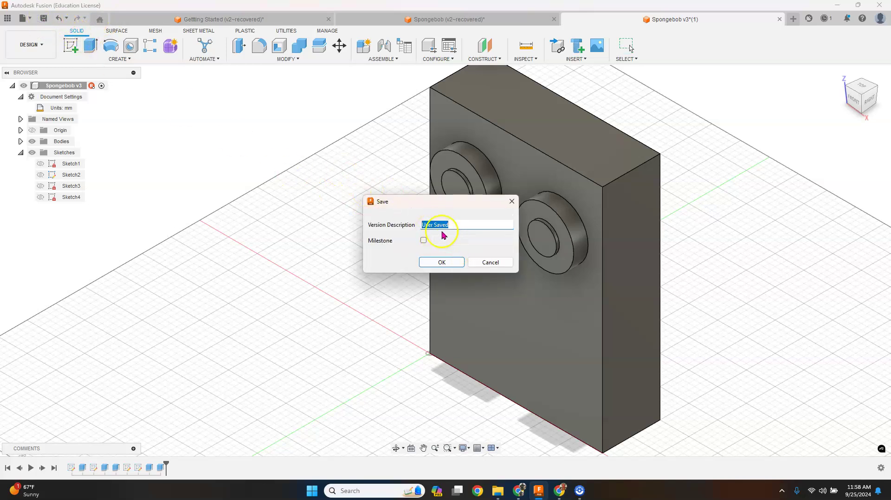
left_click(444, 263)
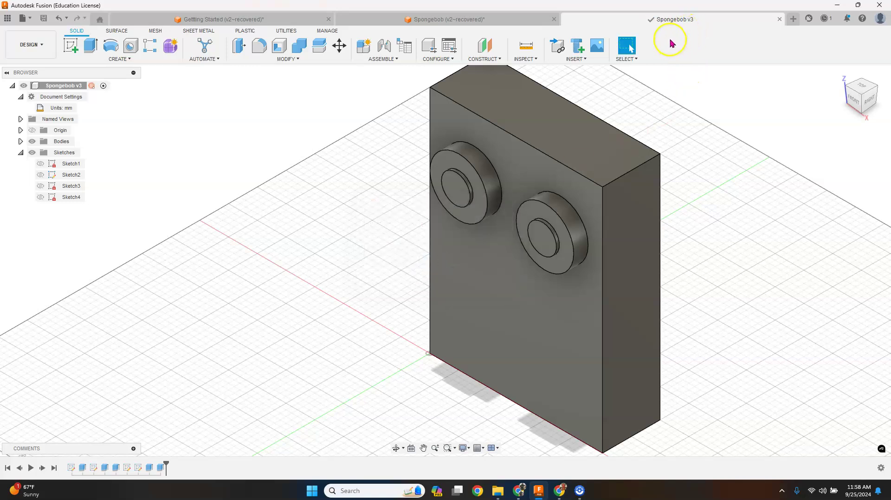
scroll(671, 145, "up", 1)
scroll(670, 145, "down", 3)
scroll(826, 109, "up", 2)
scroll(826, 109, "up", 1)
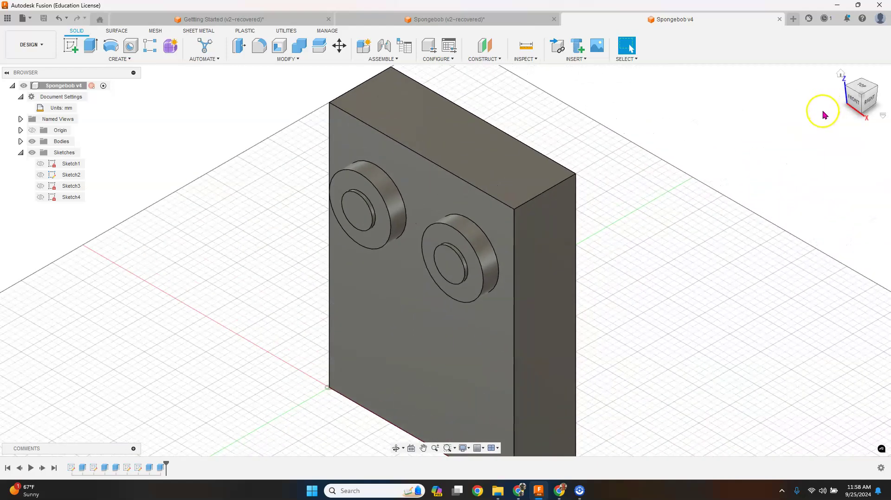
scroll(752, 132, "down", 3)
scroll(788, 127, "up", 3)
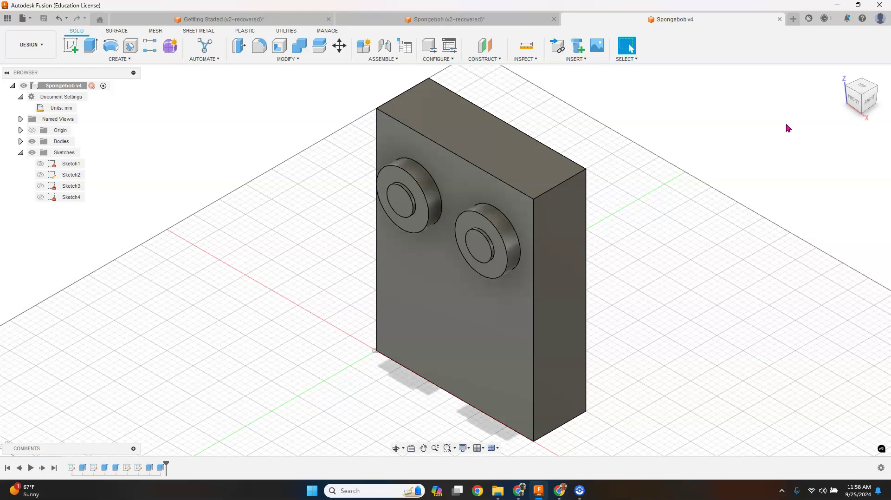
Snip a rectangular screenshot of the finished block with both eyes
key("super+shift+s")
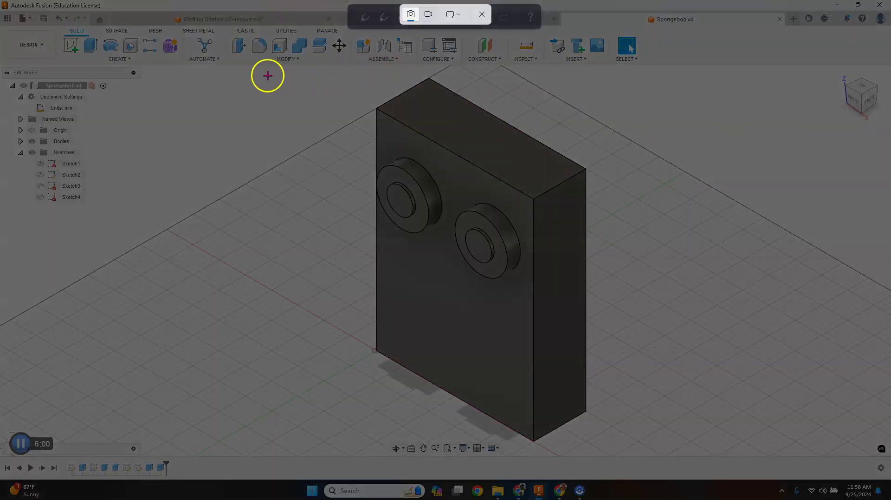
left_click_drag(248, 66, 713, 455)
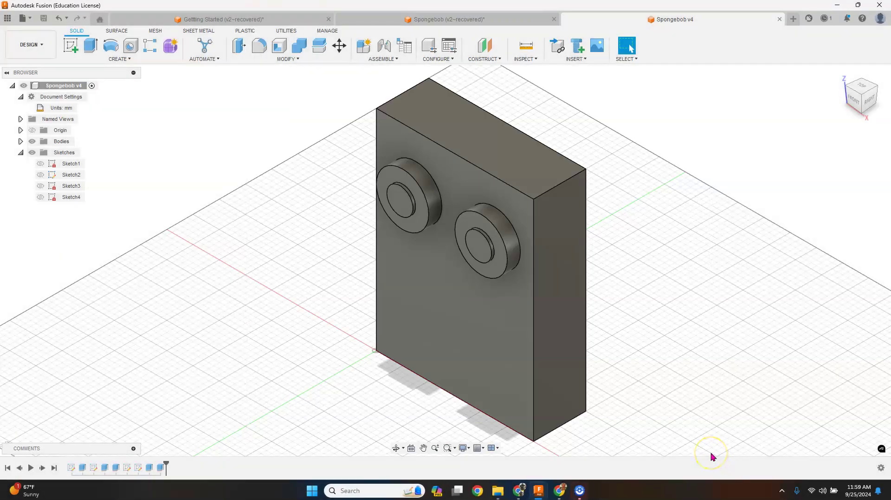